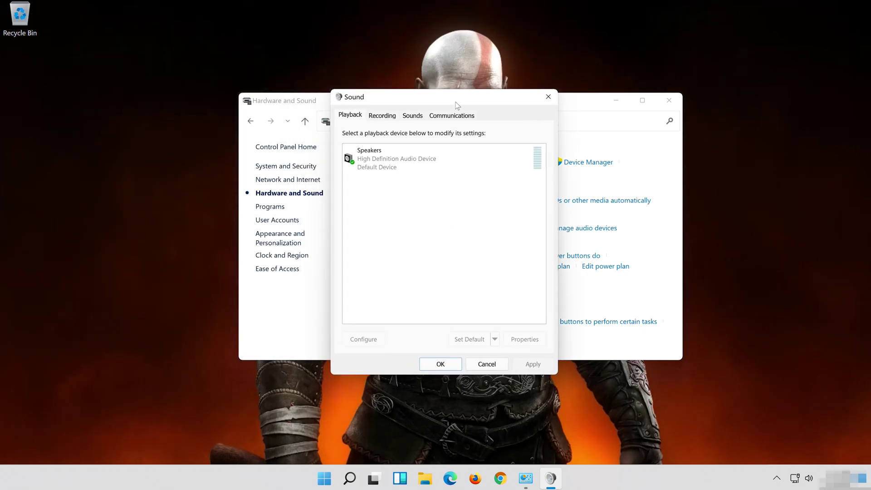
Step: Close the Hardware and Sound window and open the properties of the Speakers playback device
click(537, 126)
key(alt+F4)
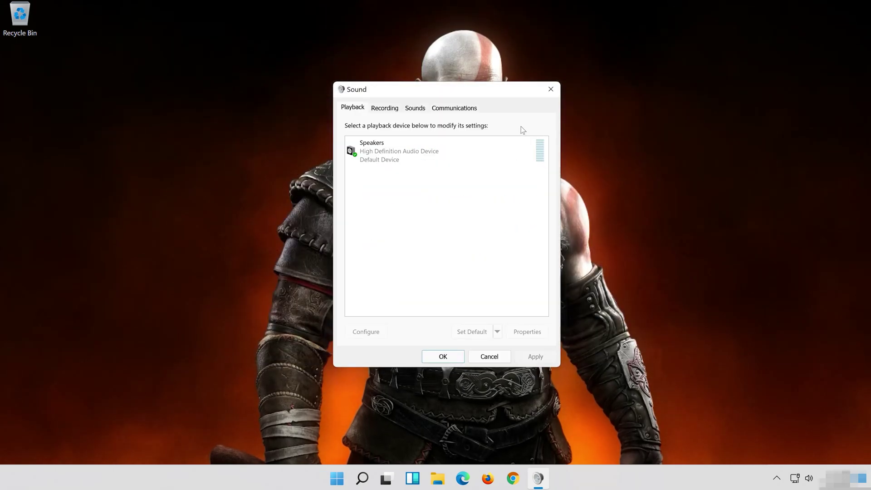
click(418, 146)
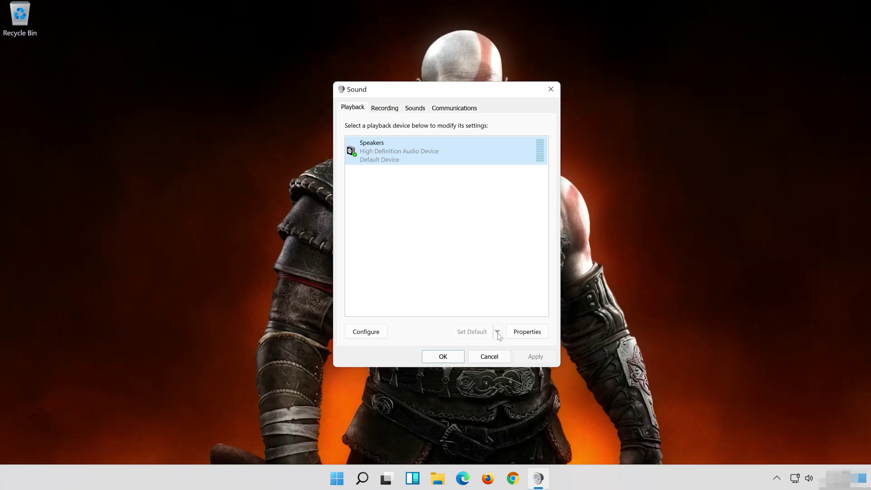
right_click(445, 143)
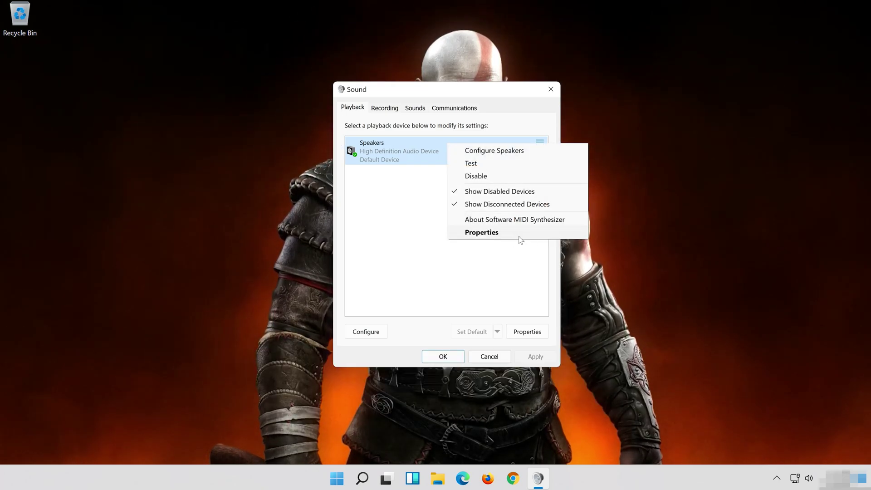
click(517, 235)
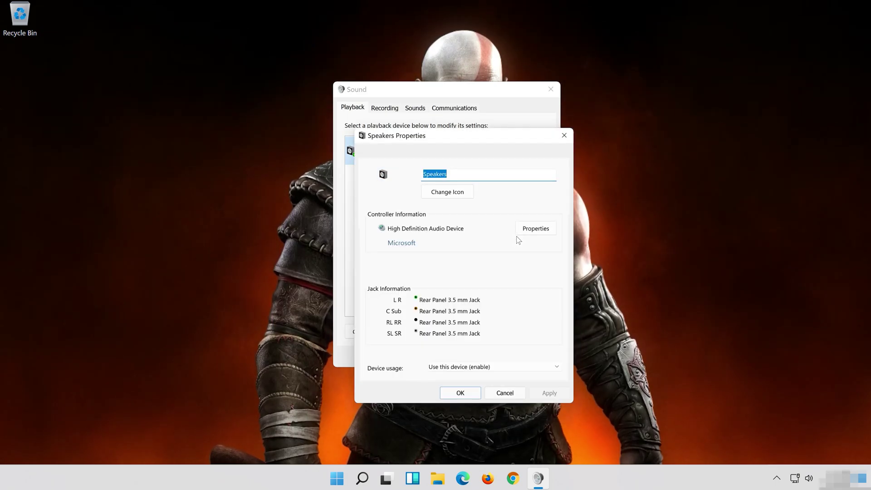
drag(482, 131, 466, 95)
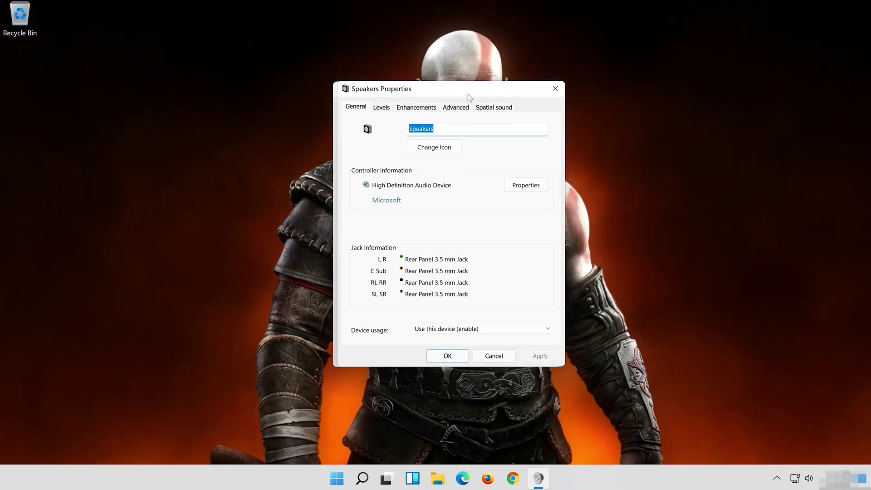
Step: Disable all enhancements for the speakers, apply the change and confirm both sound dialogs
click(429, 106)
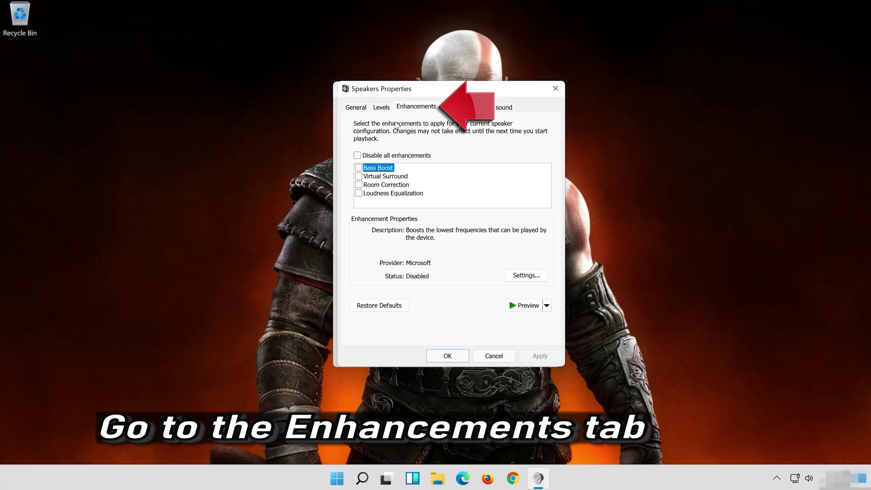
click(359, 155)
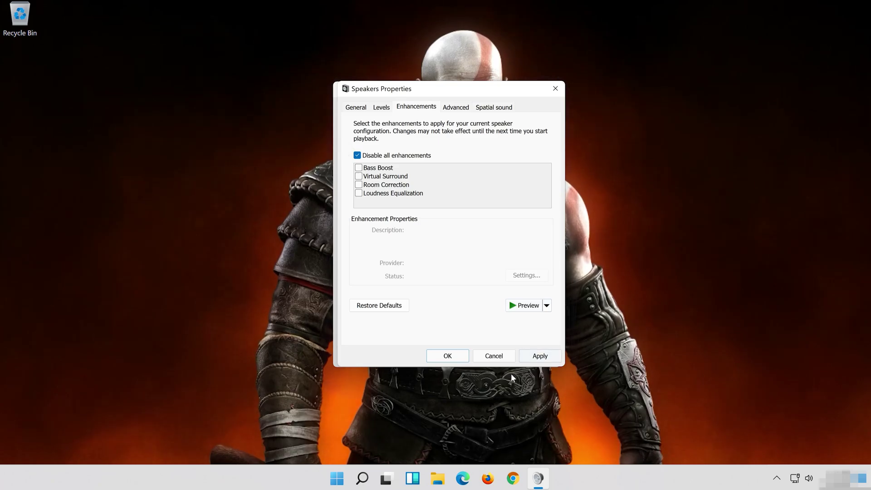
click(551, 355)
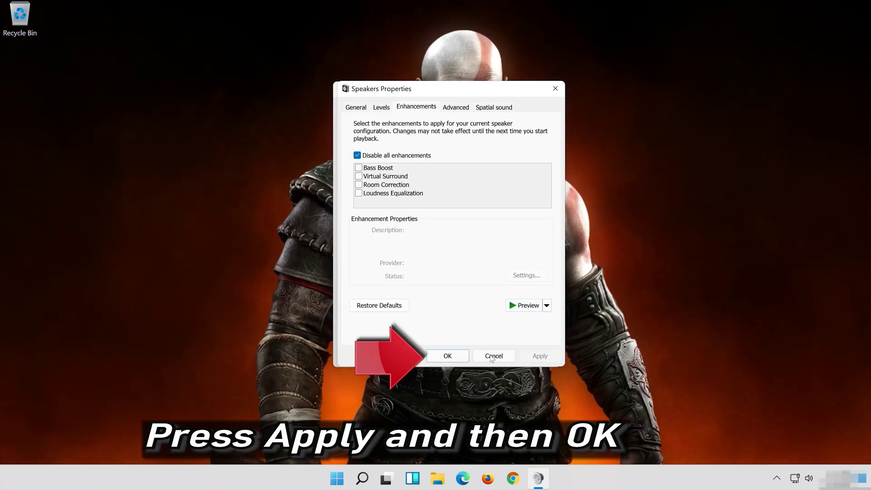
click(464, 352)
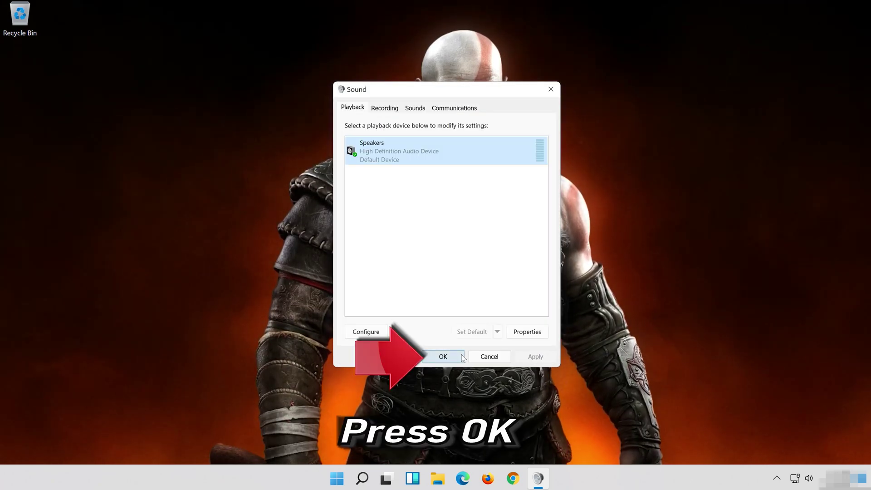
click(443, 356)
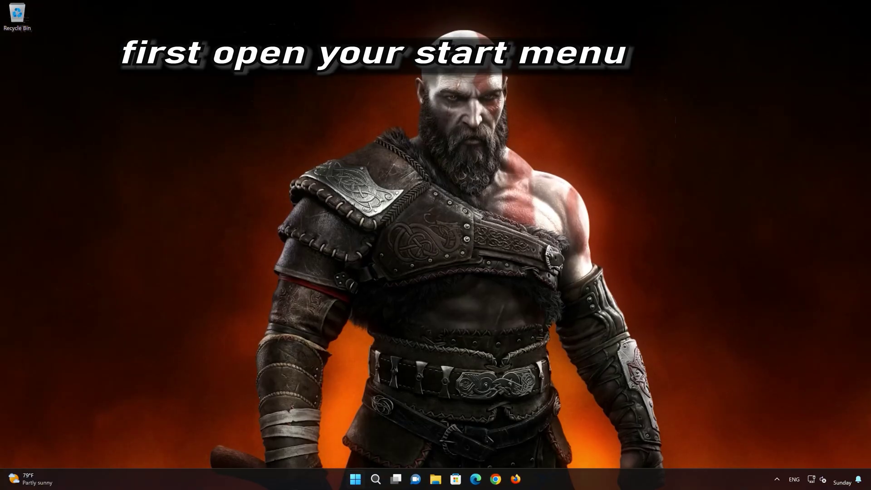
Step: Open the Other troubleshooters page under Troubleshoot in the Windows system settings
click(362, 475)
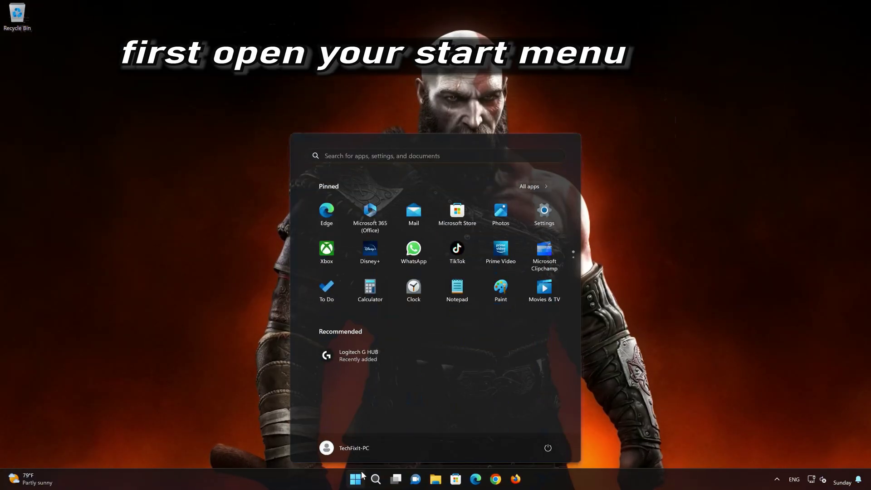
click(545, 214)
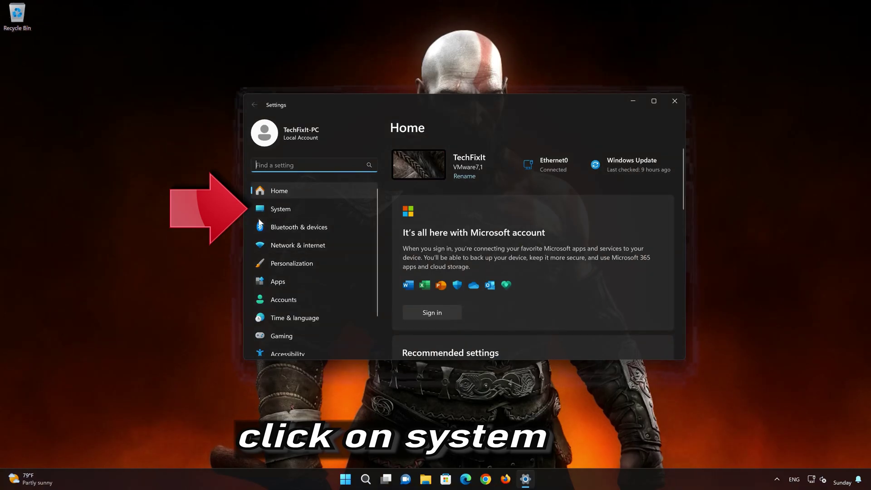
click(308, 208)
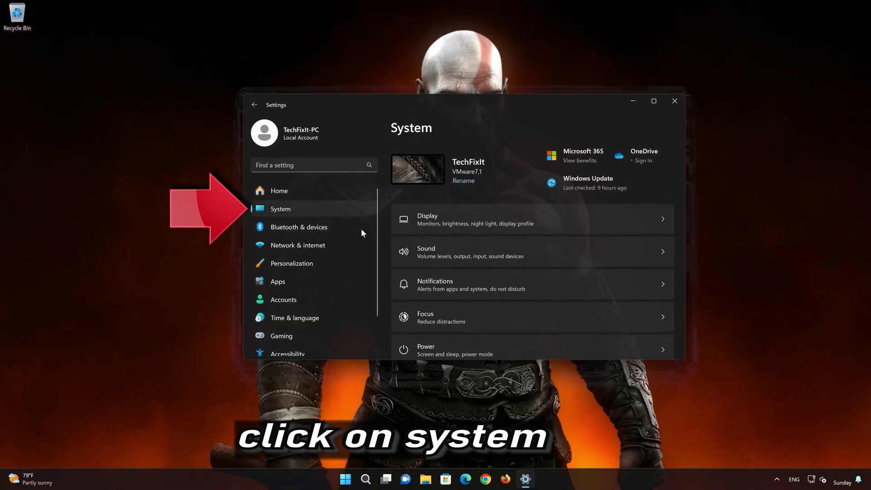
scroll(517, 267, down, 5)
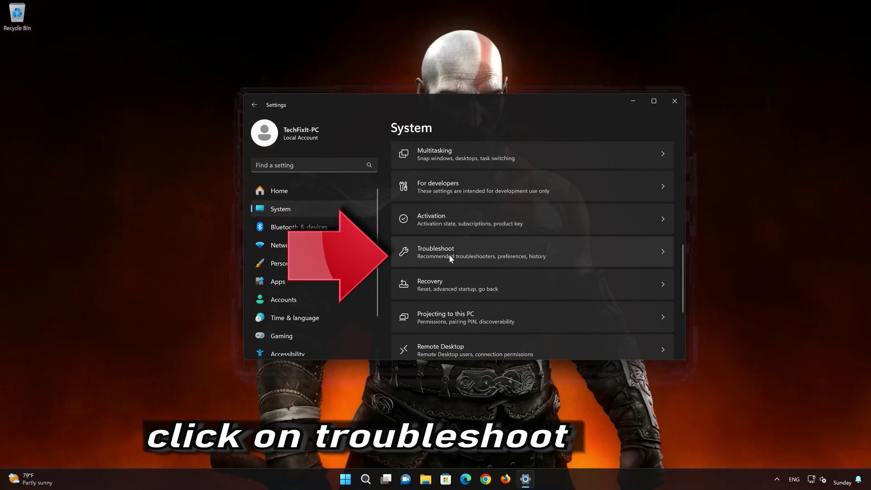
scroll(485, 253, down, 1)
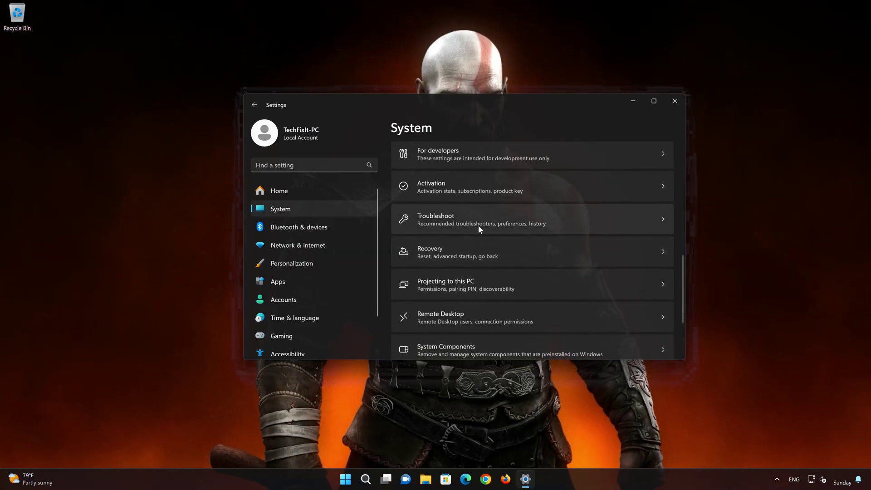
click(478, 225)
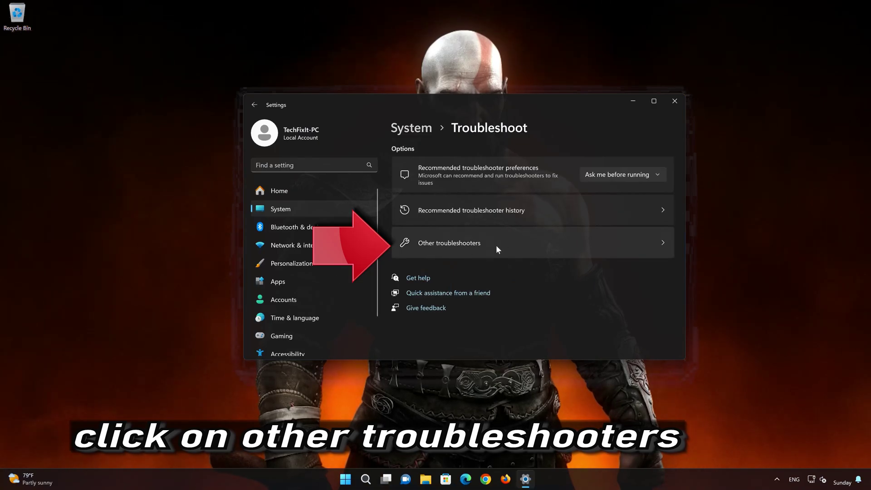
click(468, 248)
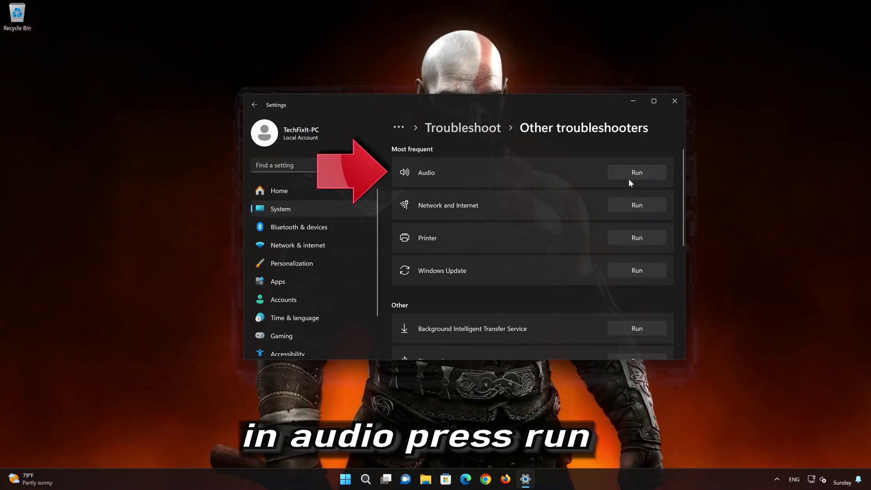
Step: Run the Audio troubleshooter, consenting to automated diagnostics and to restarting the audio services
click(638, 174)
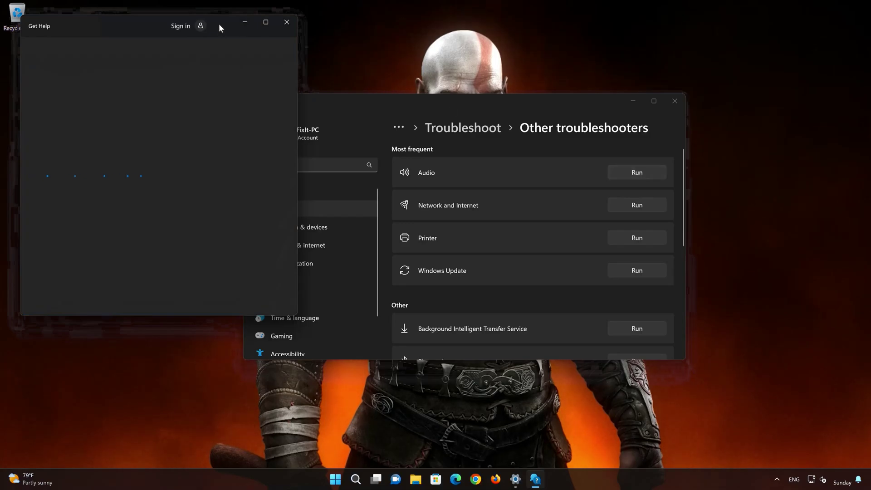
drag(220, 27, 483, 82)
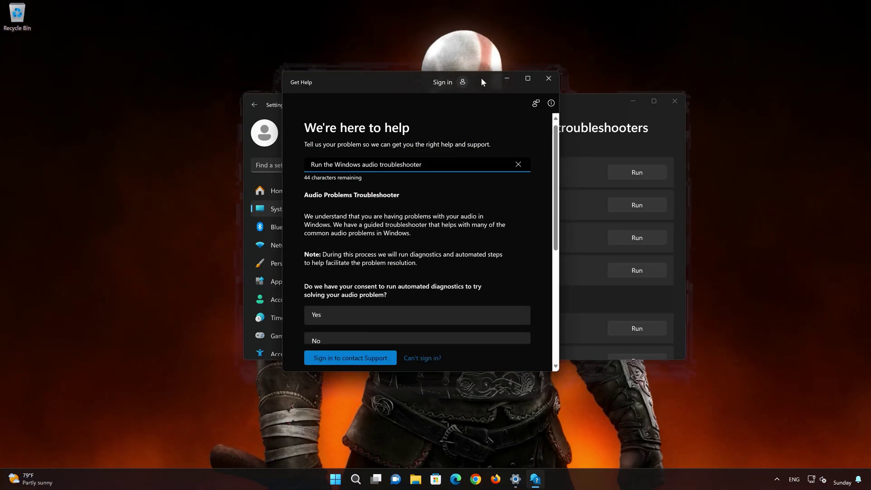
click(353, 319)
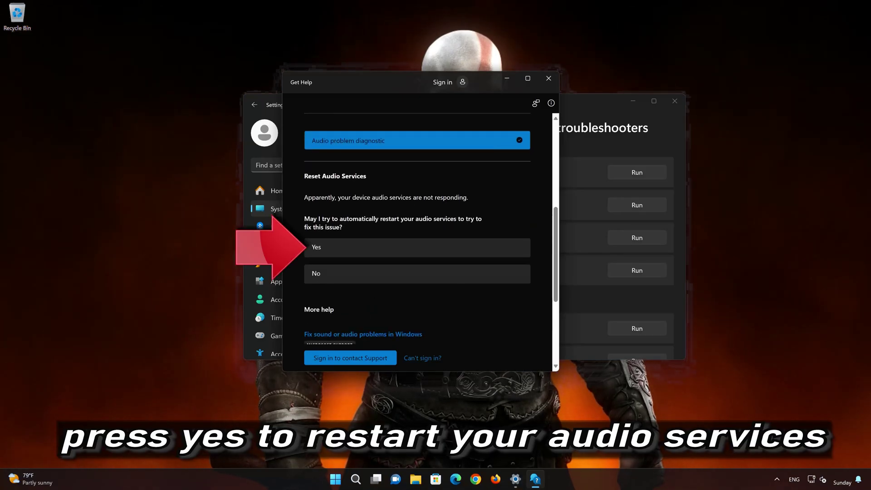
click(375, 249)
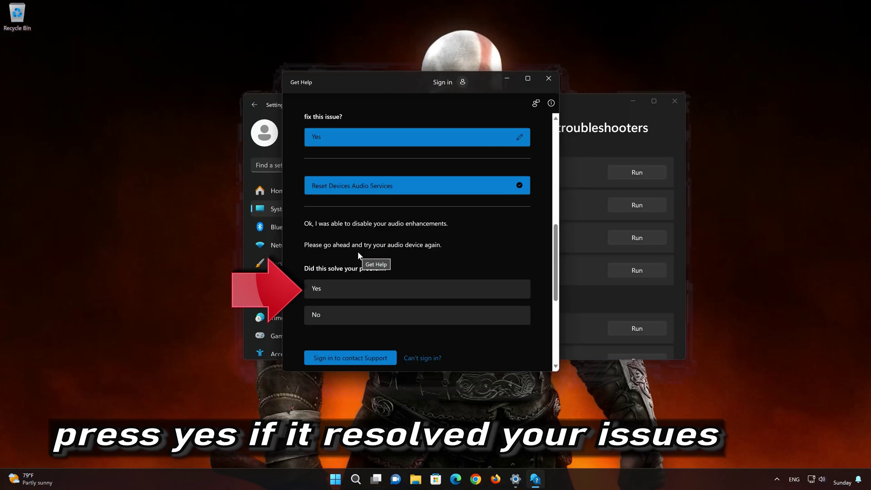
Step: Report the audio problem as solved and close both Get Help and Settings
click(375, 290)
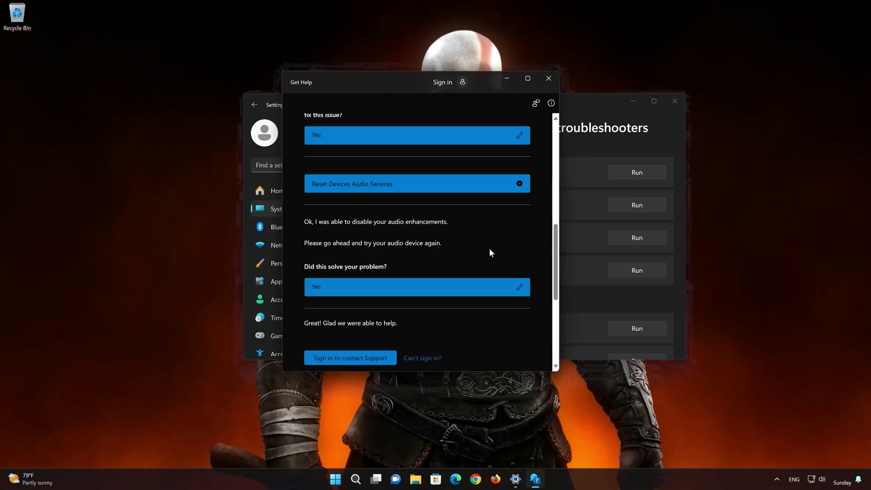
click(549, 79)
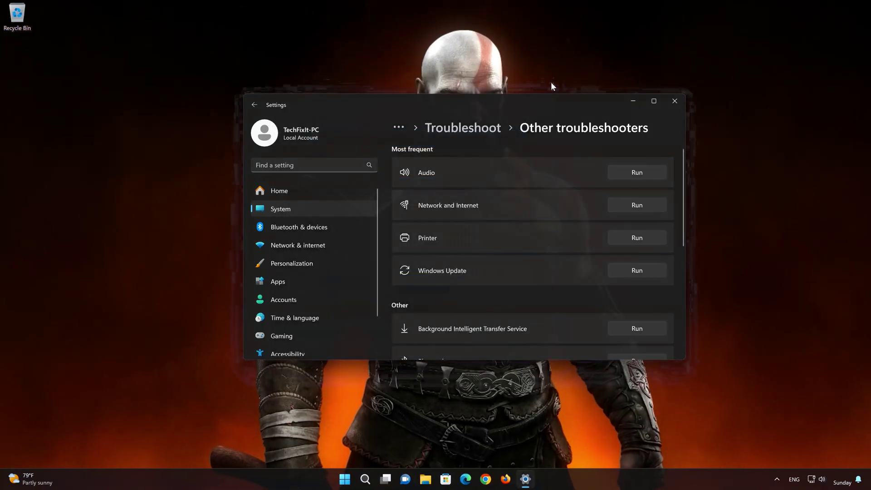
click(669, 103)
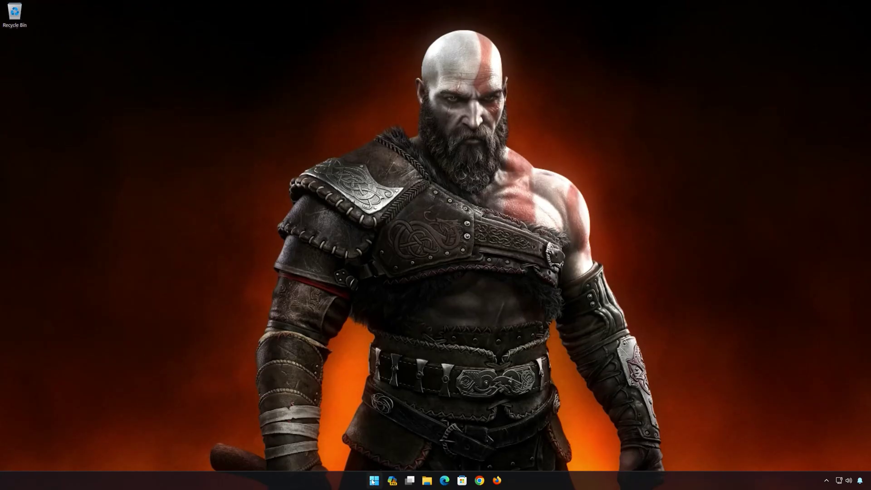
Step: Find Control Panel, open the Sound dialog under Hardware and Sound, and close the Control Panel window behind it
click(373, 481)
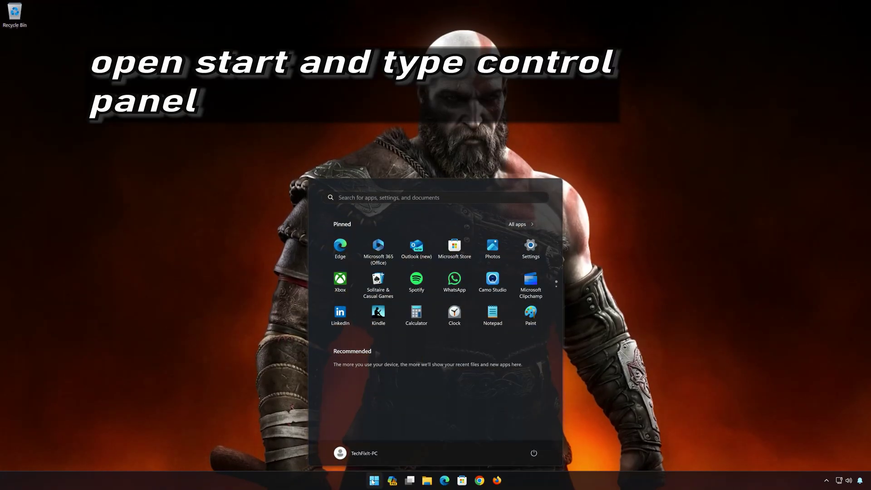
text(control panel)
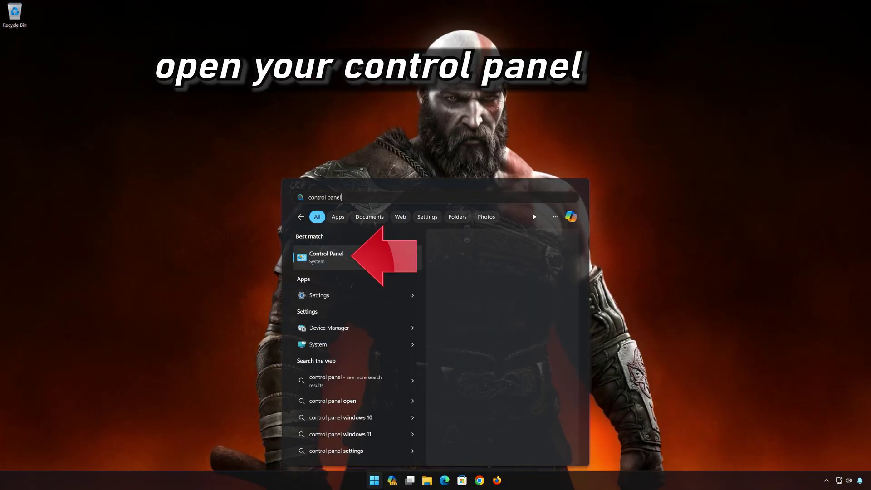
click(366, 258)
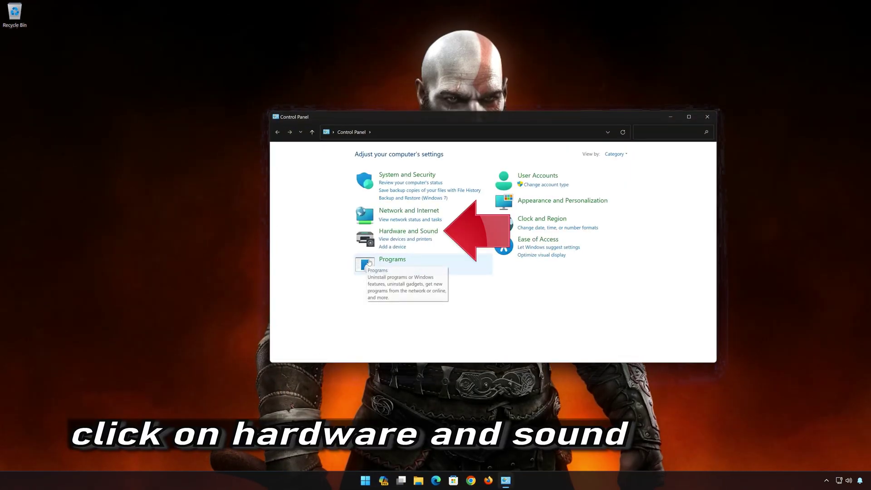
click(411, 232)
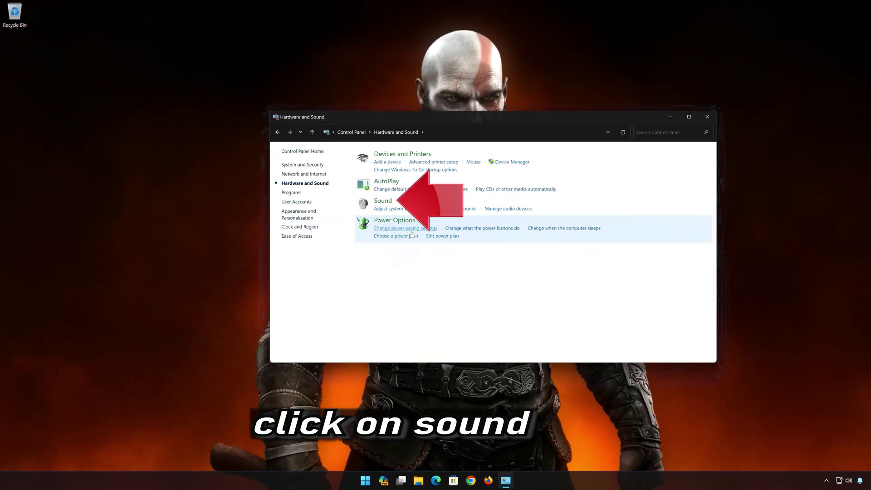
click(381, 201)
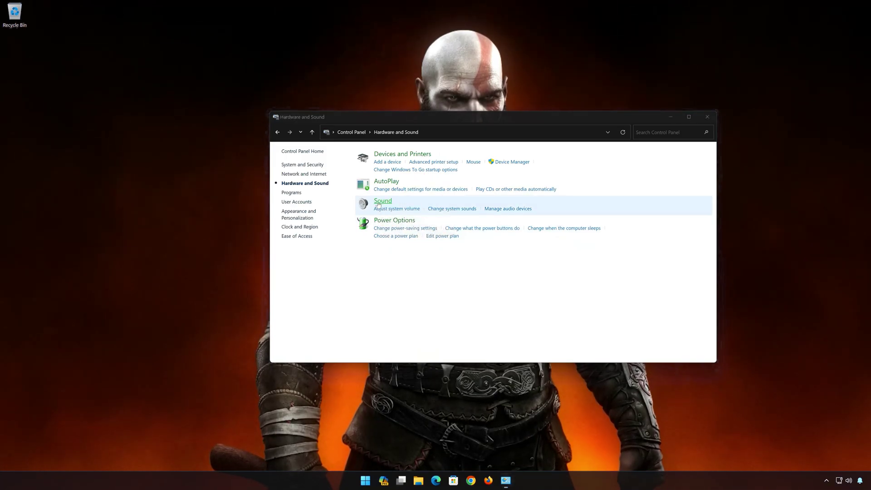
drag(155, 49, 515, 131)
click(706, 117)
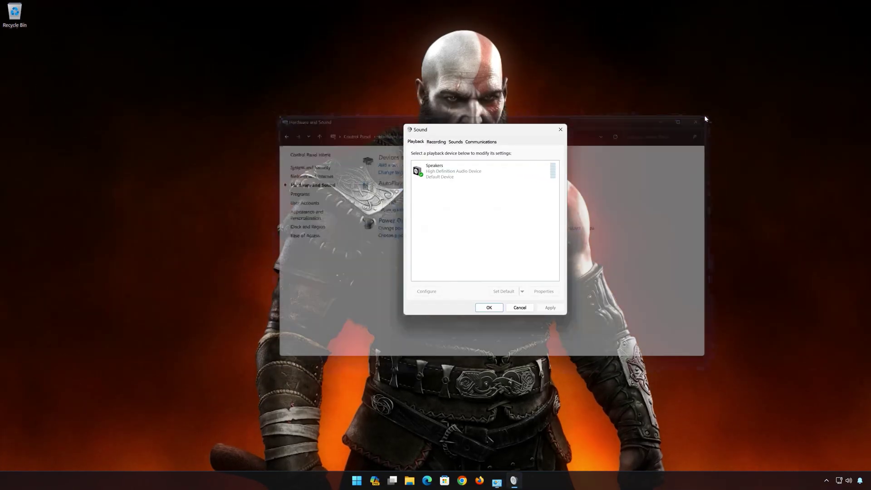
Step: Set the Speakers' default format to 16 bit, 44100 Hz (CD Quality), apply it, and close both sound dialogs
click(429, 172)
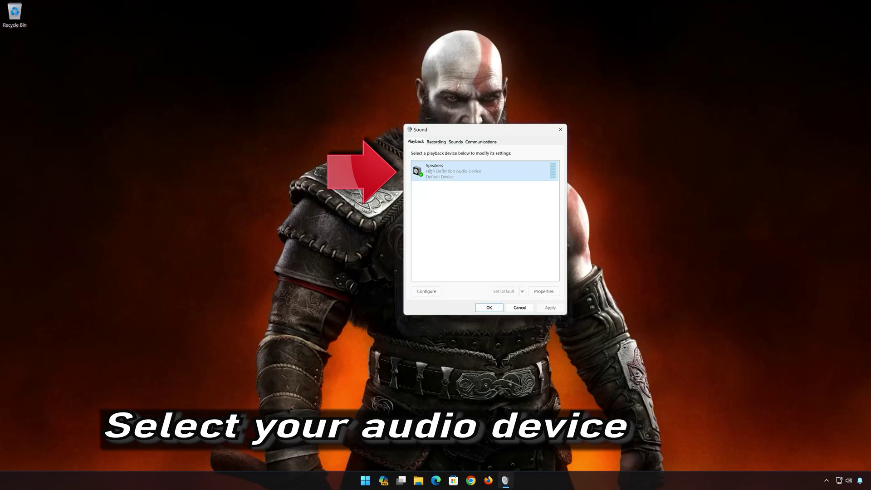
right_click(460, 172)
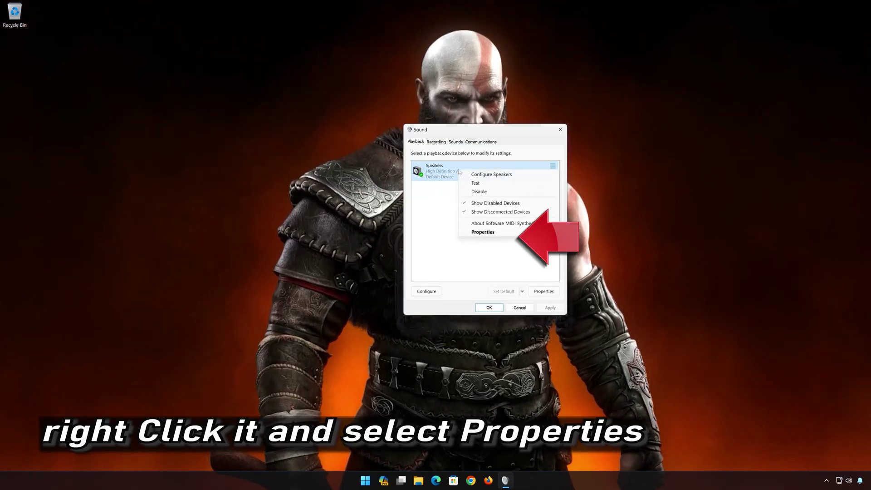
click(483, 232)
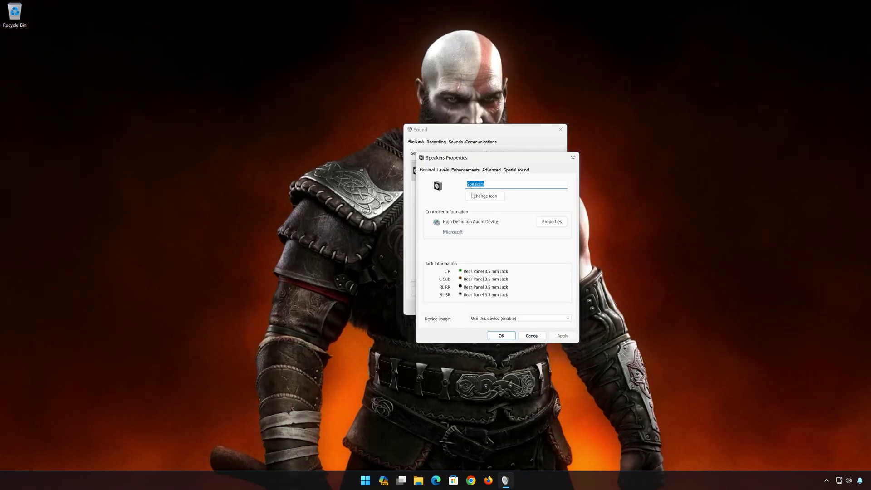
click(494, 171)
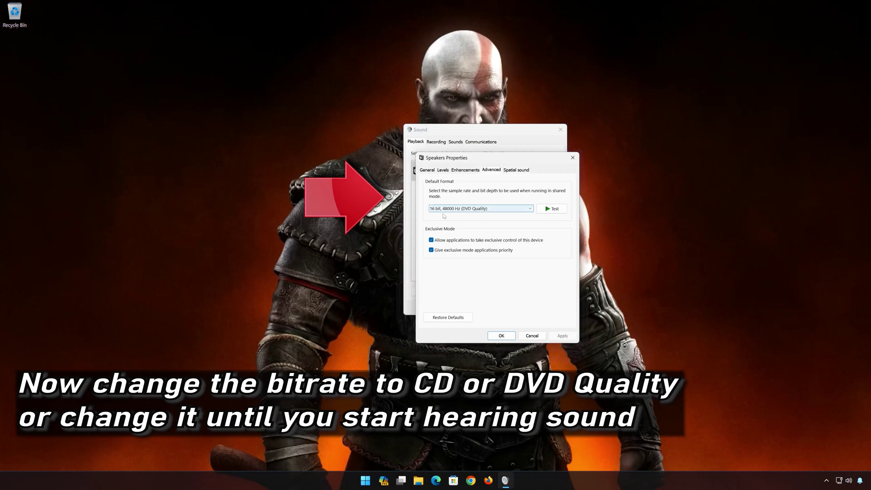
click(468, 210)
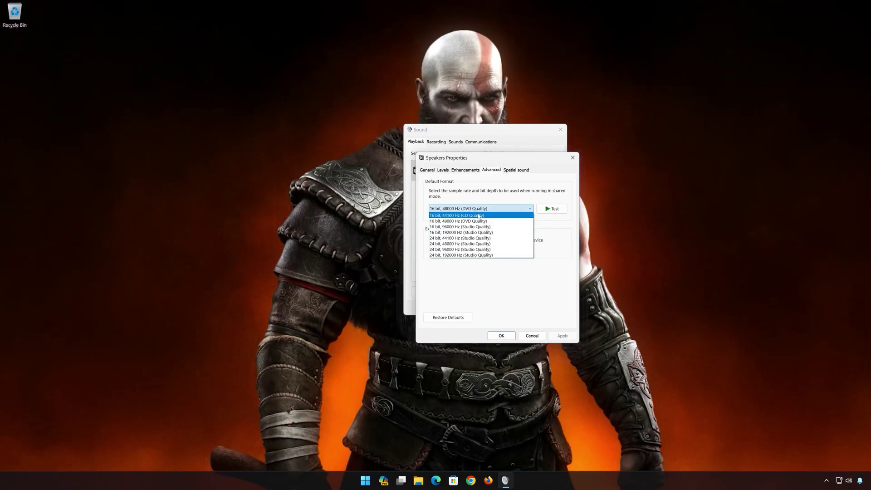
click(482, 216)
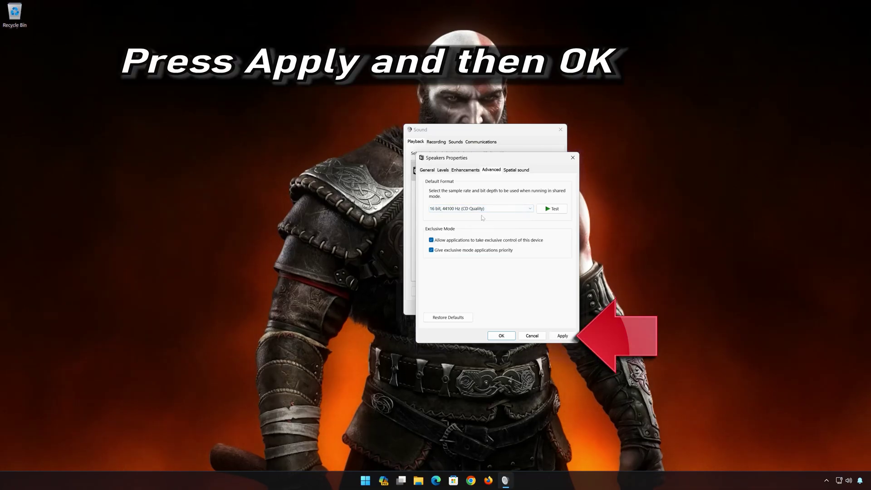
click(563, 336)
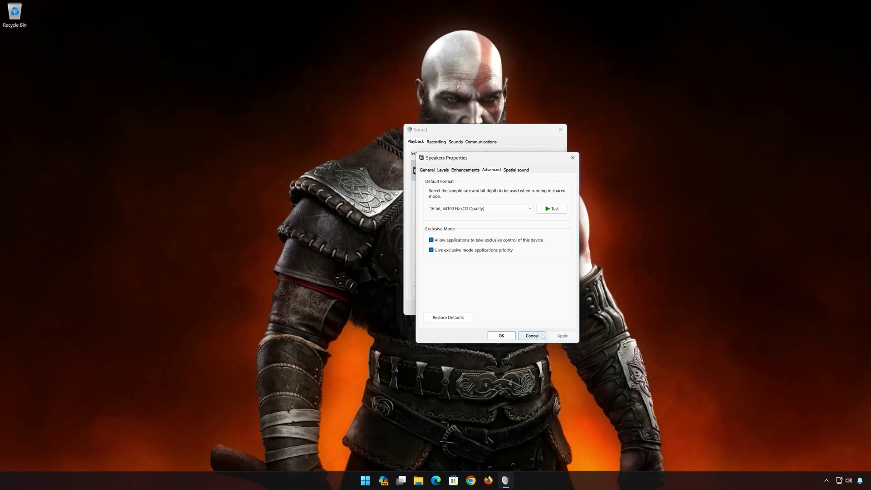
click(501, 336)
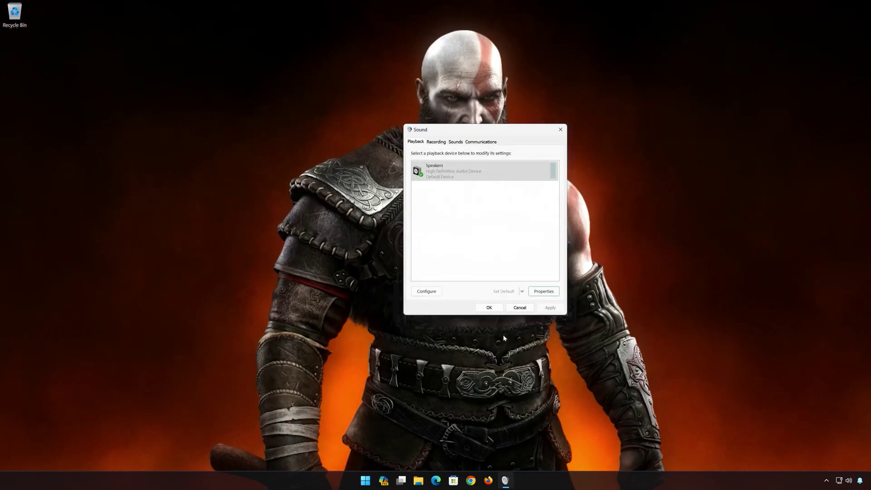
click(489, 308)
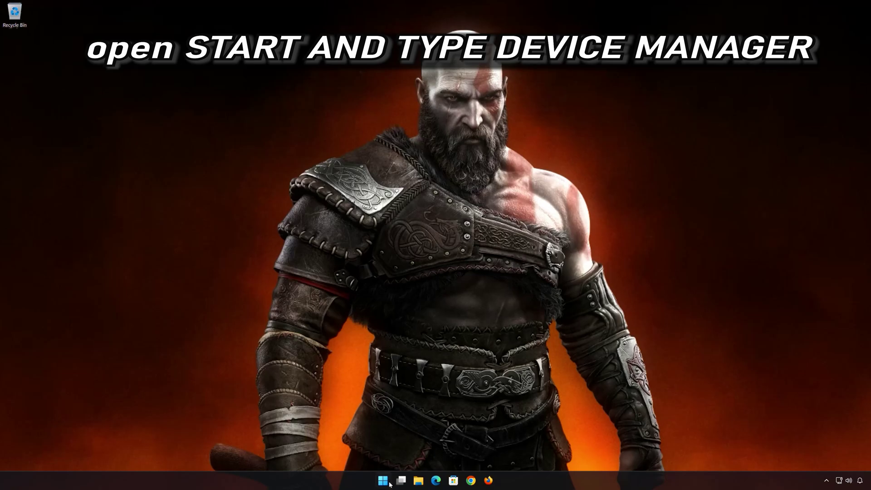
Step: Search for Device Manager, open it, and move its window to the middle of the desktop
click(387, 482)
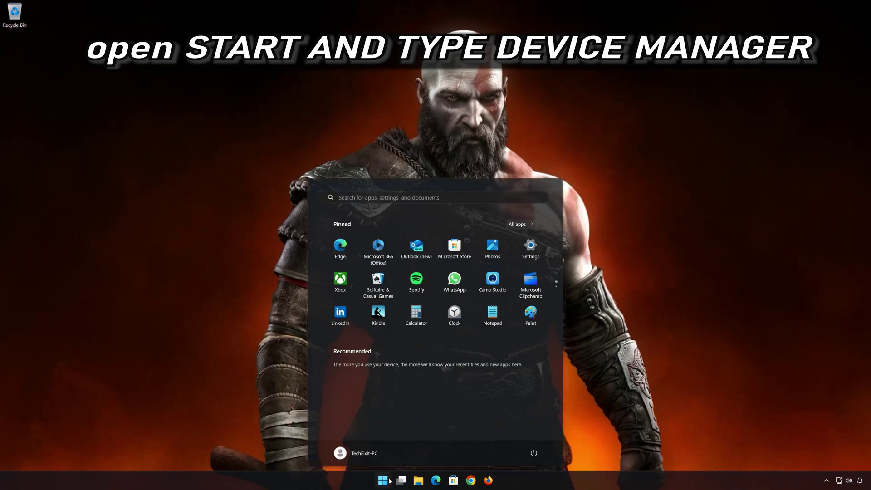
text(devic)
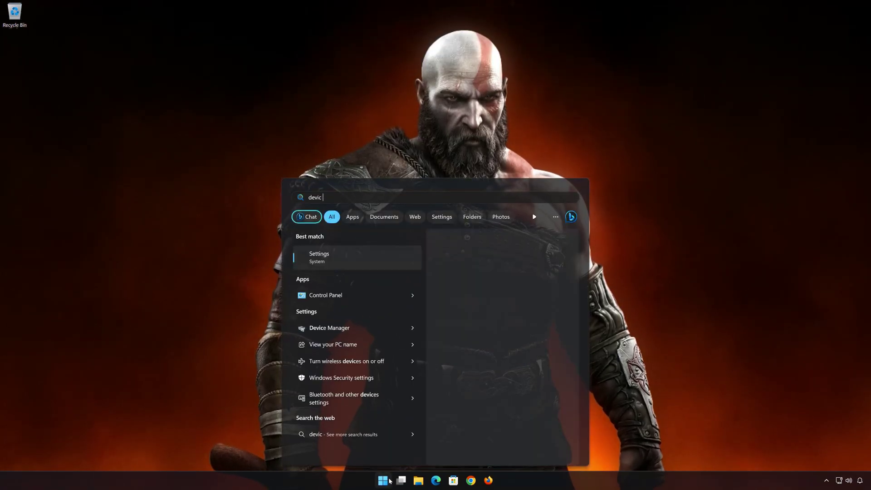
text(e manager)
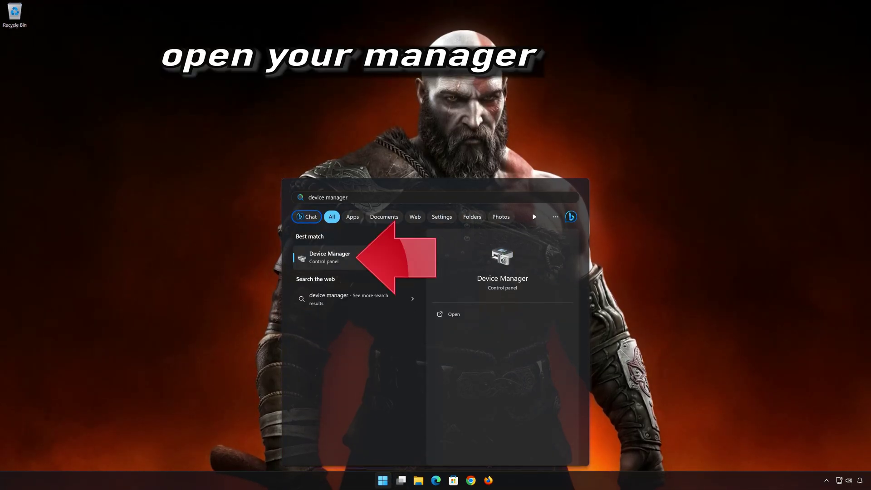
click(345, 260)
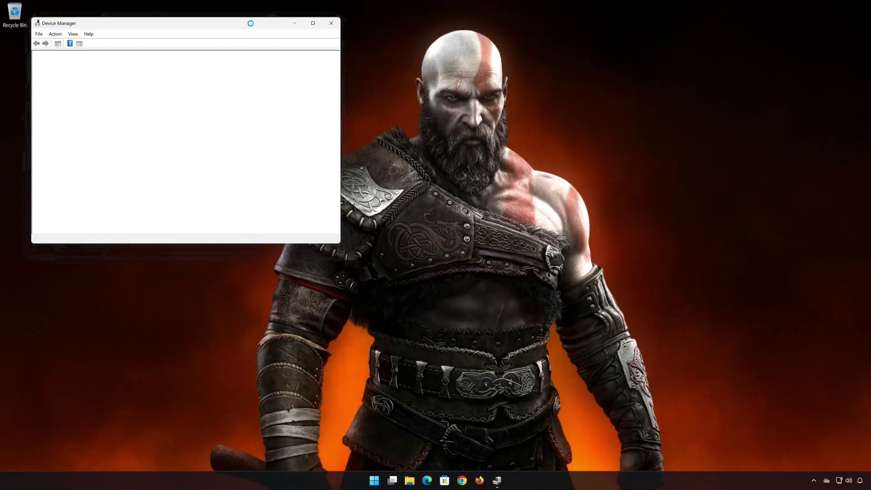
drag(252, 25, 535, 107)
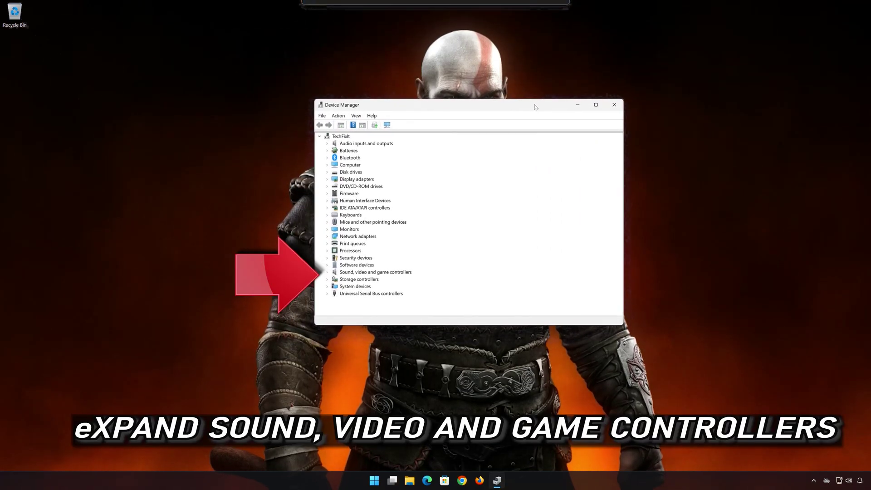
Step: Open the driver properties of the High Definition Audio Device under Sound, video and game controllers
click(327, 272)
click(355, 280)
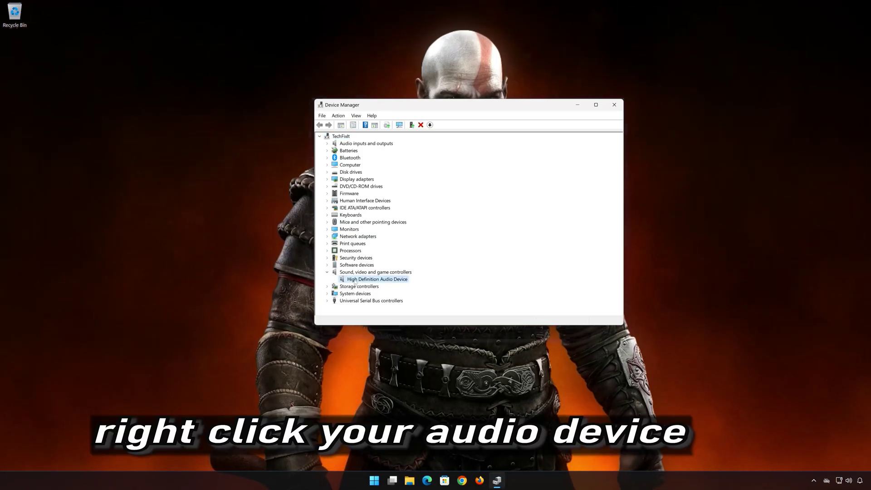
right_click(379, 280)
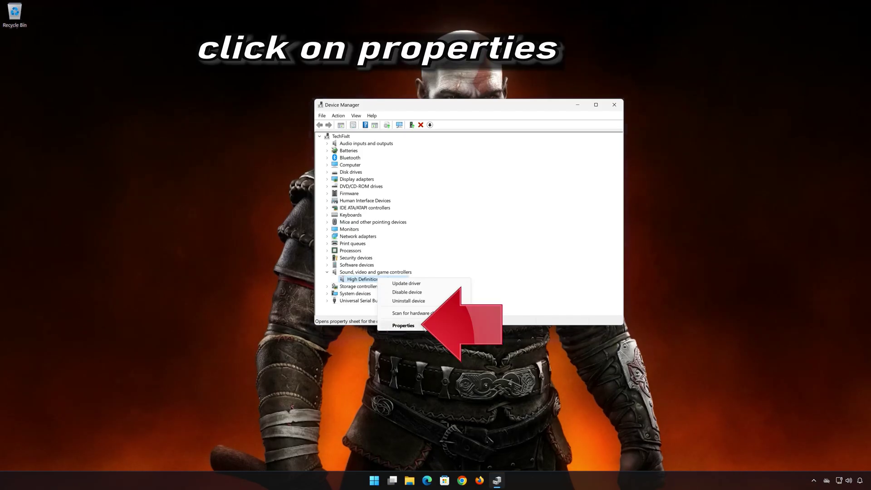
click(424, 327)
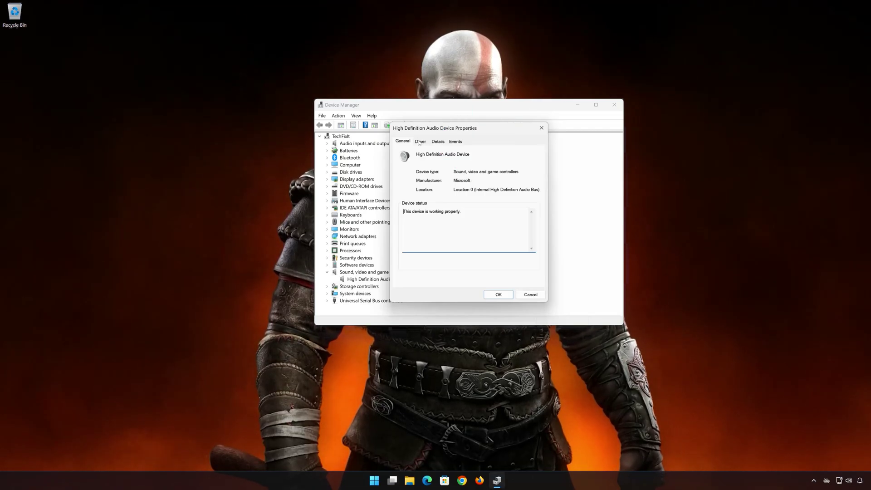
click(419, 141)
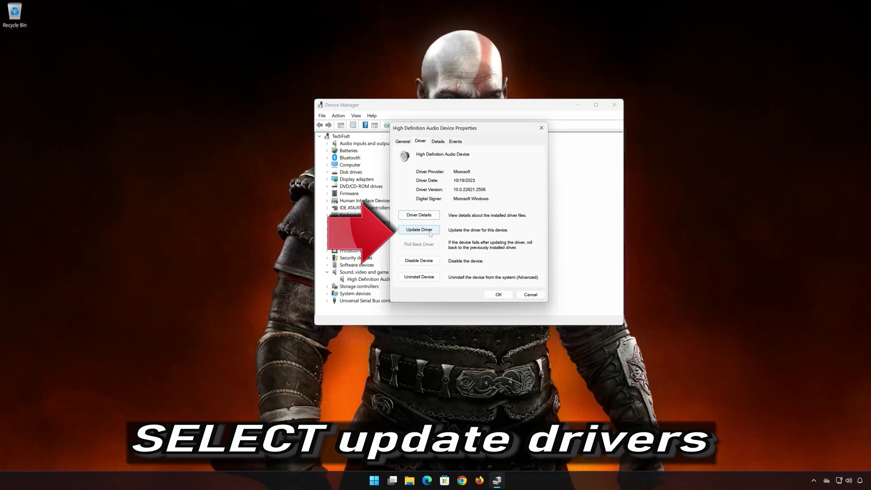
Step: Update the driver manually from the computer's list of available drivers, installing High Definition Audio Device despite the compatibility warning
click(407, 230)
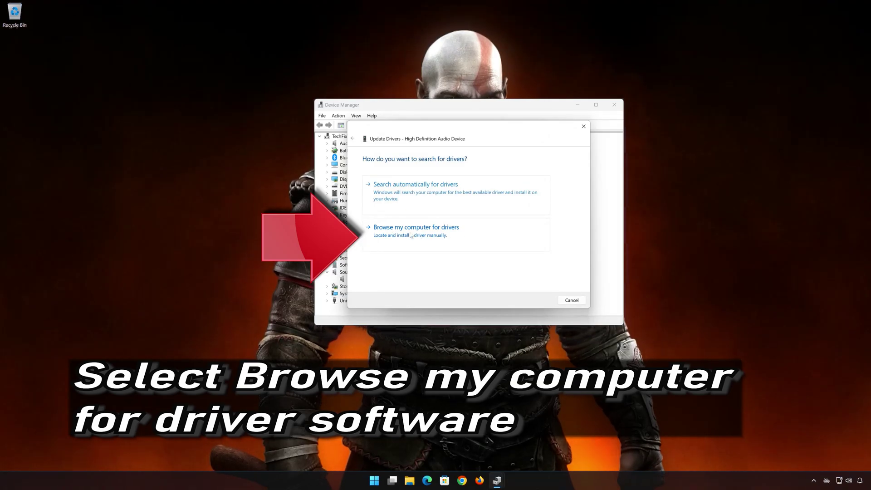
click(414, 236)
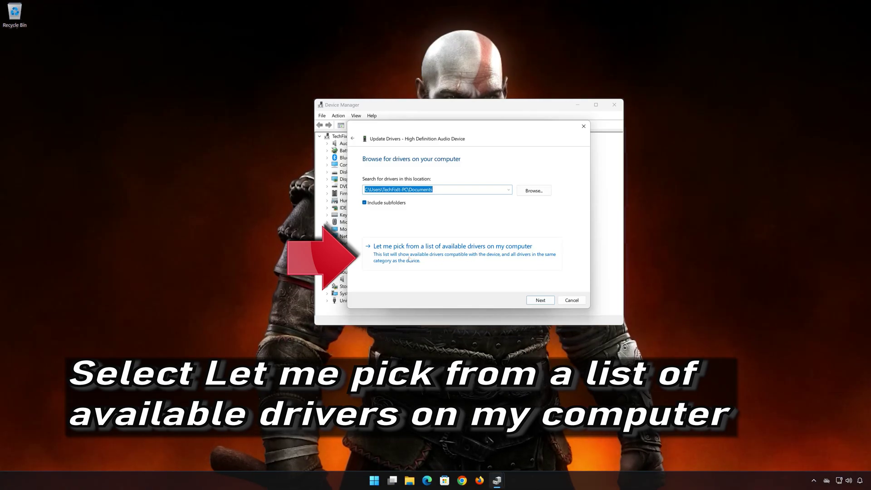
click(436, 259)
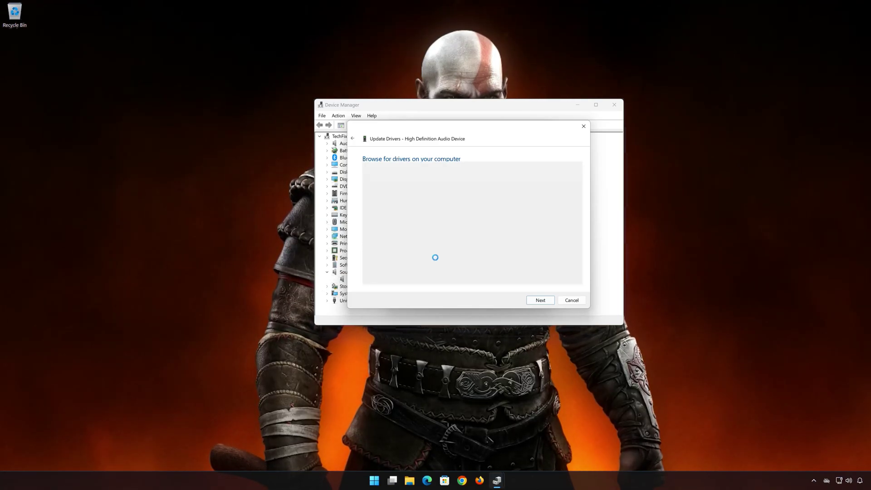
click(420, 231)
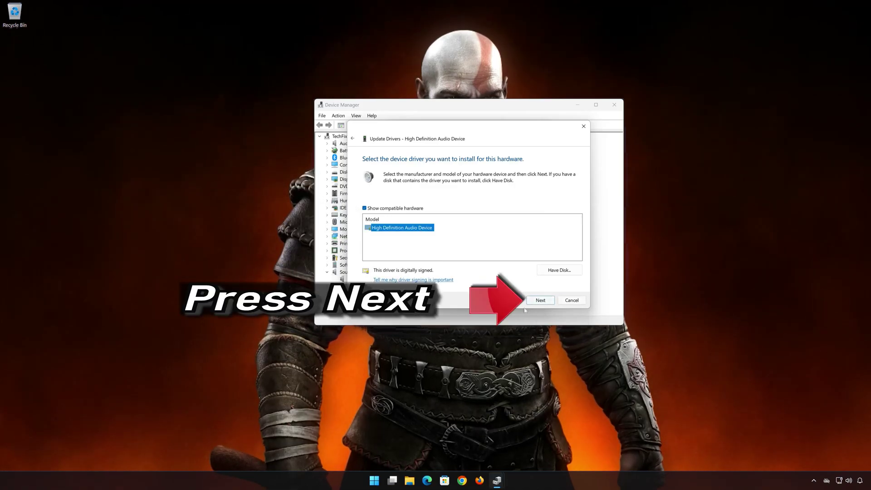
click(541, 302)
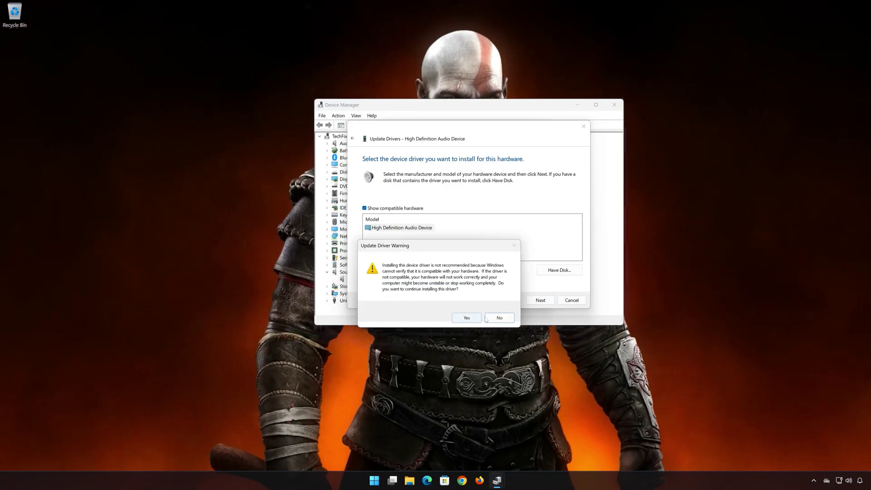
click(467, 318)
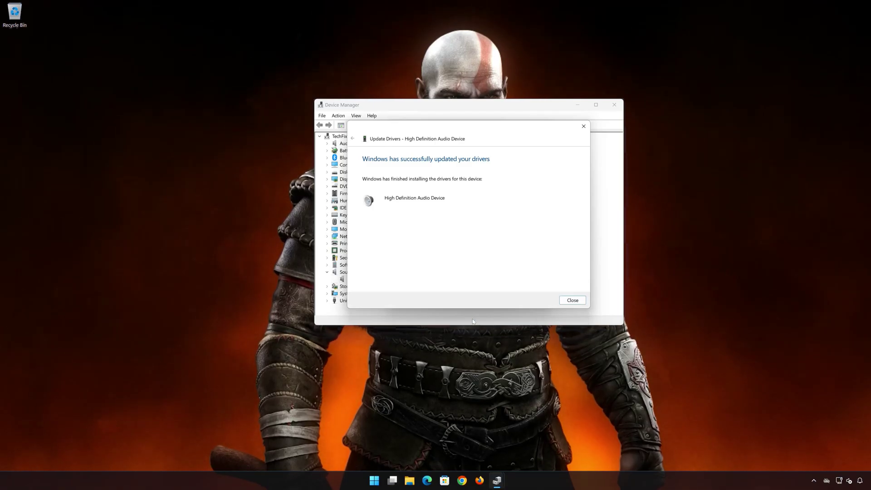
click(573, 300)
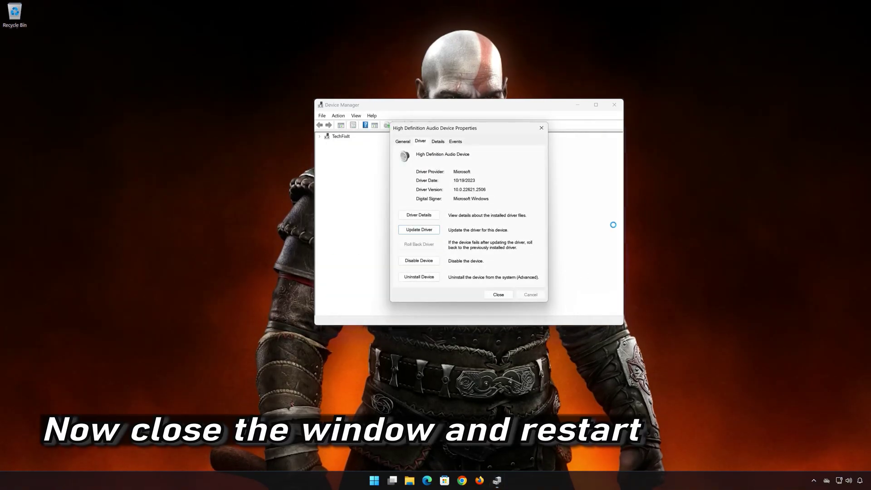
Step: Close the device properties and Device Manager, and restart the computer
click(500, 294)
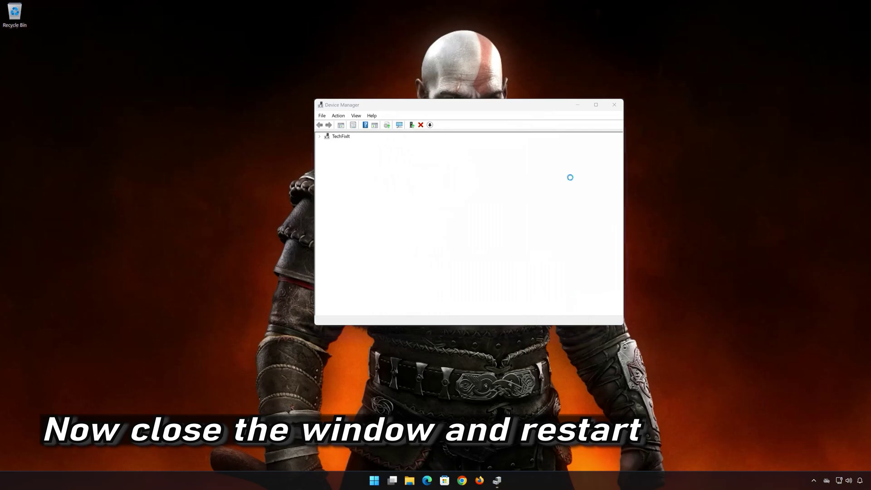
click(615, 105)
click(386, 480)
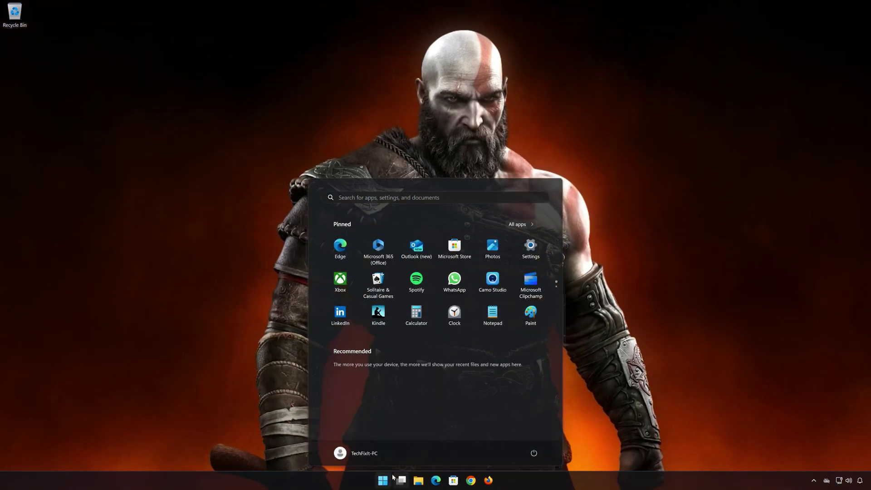
click(533, 453)
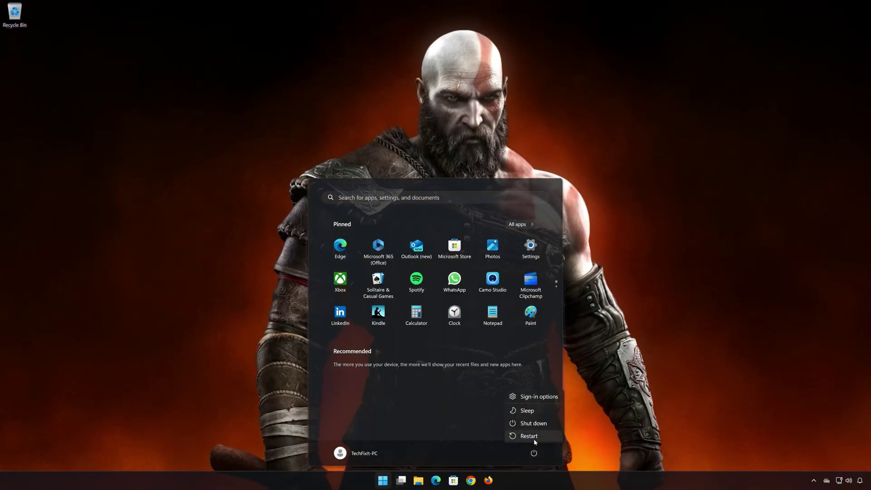
click(534, 438)
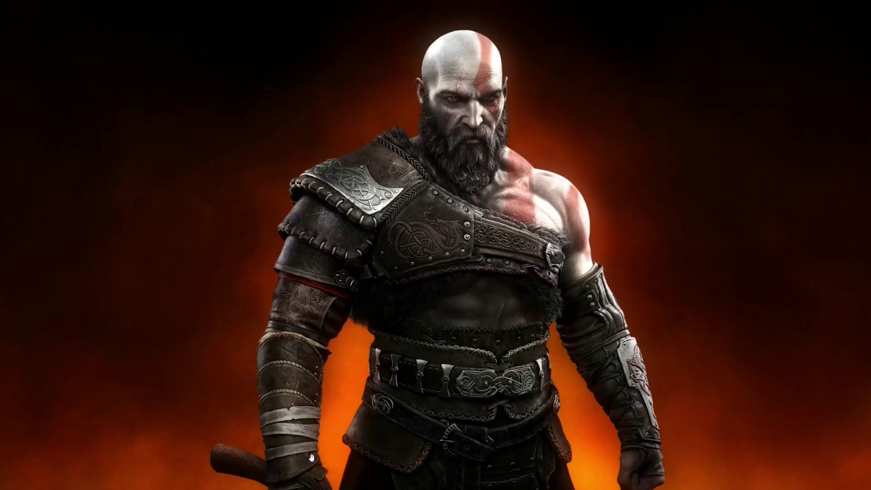
Step: Open the Sound page in the Windows system settings
key(super)
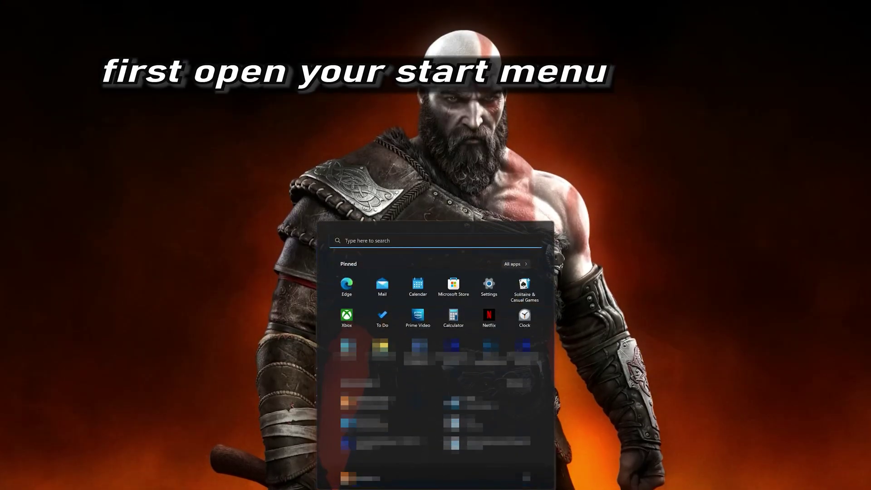
click(491, 286)
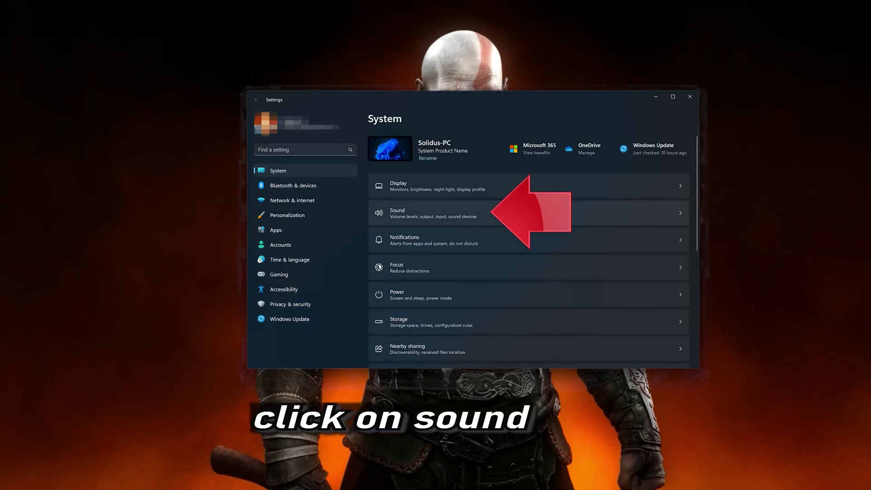
click(514, 211)
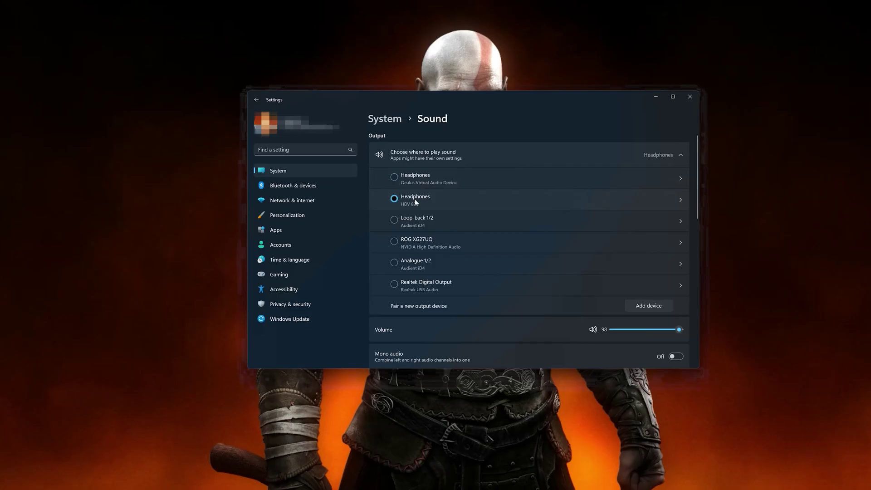
Step: View the properties of the HDV 820 headphones, return to Sound, and check the kinds of output device that can be added
double_click(469, 199)
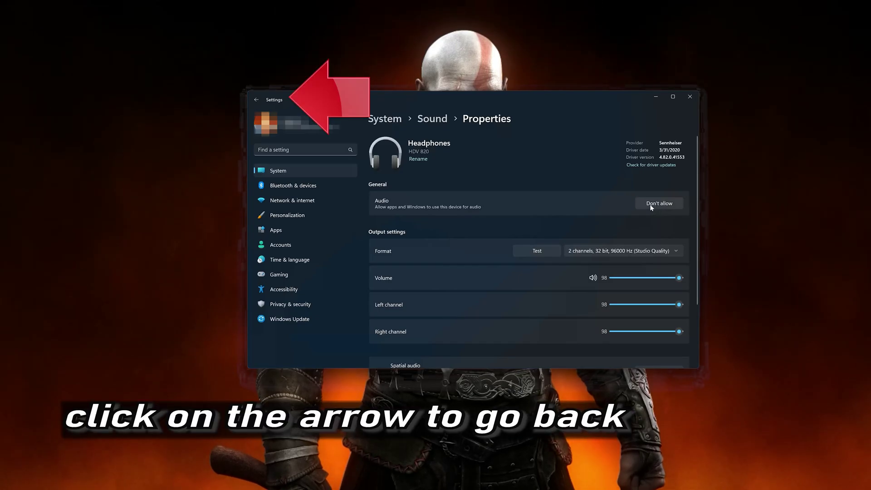
click(257, 100)
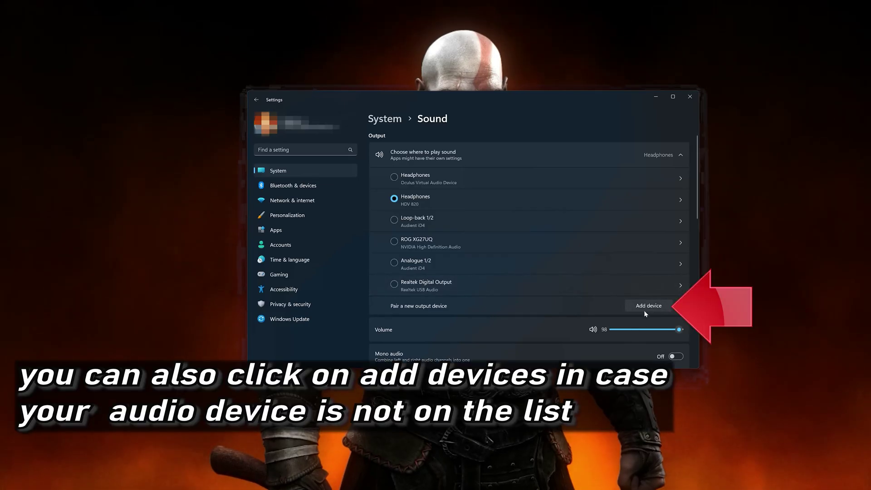
click(647, 308)
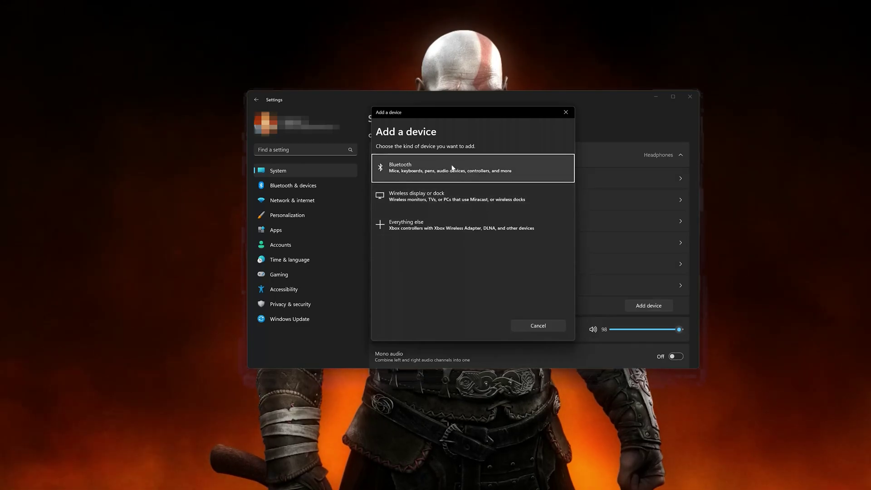
click(561, 116)
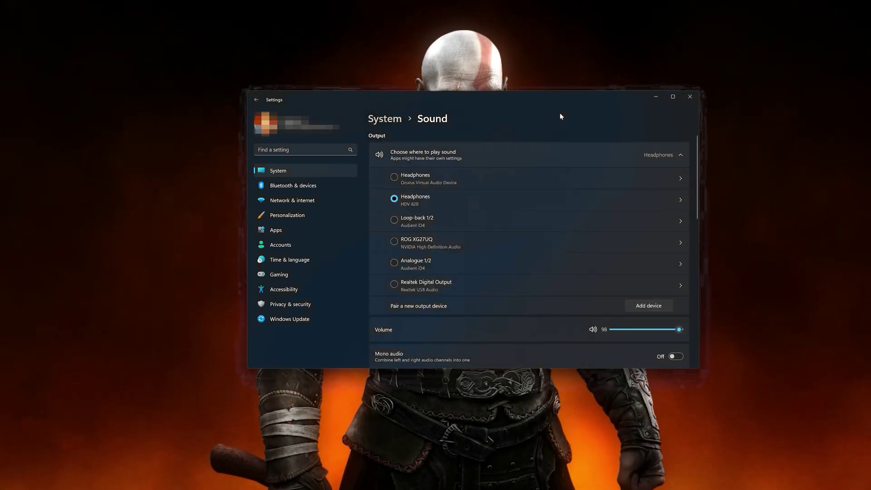